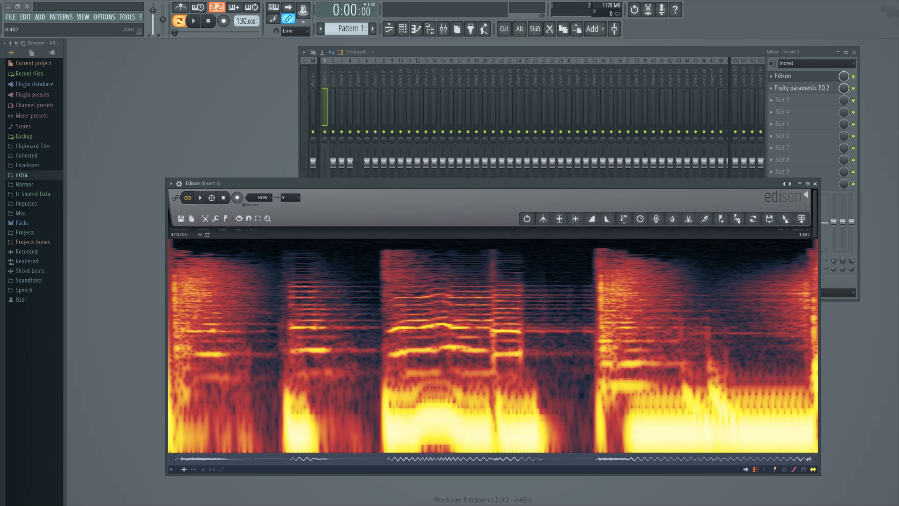
# - Play back the sample loaded in Edison, and close Edison and the mixer
pyautogui.click(202, 199)
pyautogui.click(816, 184)
pyautogui.click(854, 52)
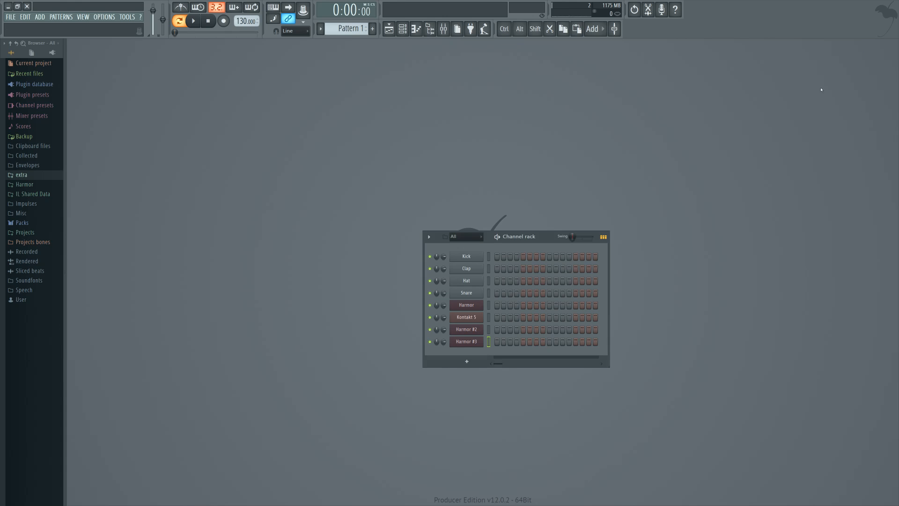
# - Open the Harmor #3 channel's plugin and turn off its global portamento
pyautogui.click(467, 341)
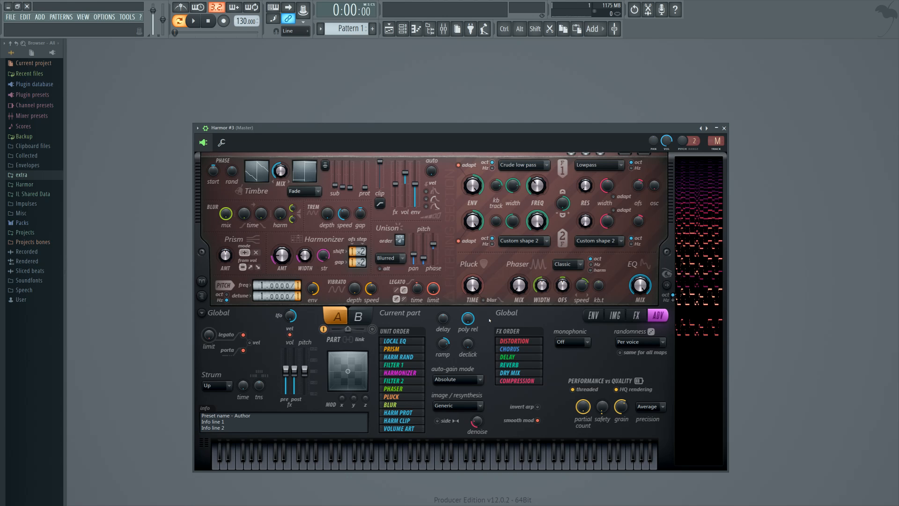
pyautogui.click(244, 350)
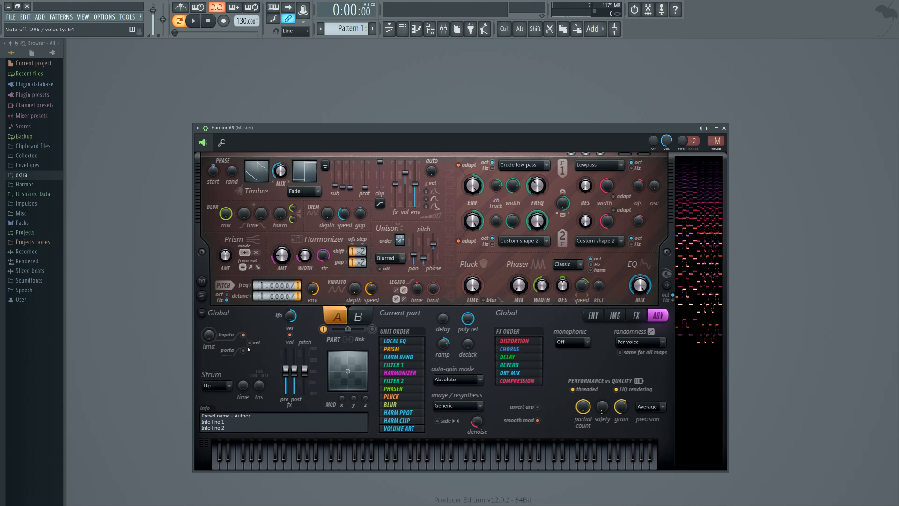
# - Examine the sample's spectrogram in Edison on mixer Insert 1, and return to Harmor #3
pyautogui.click(443, 28)
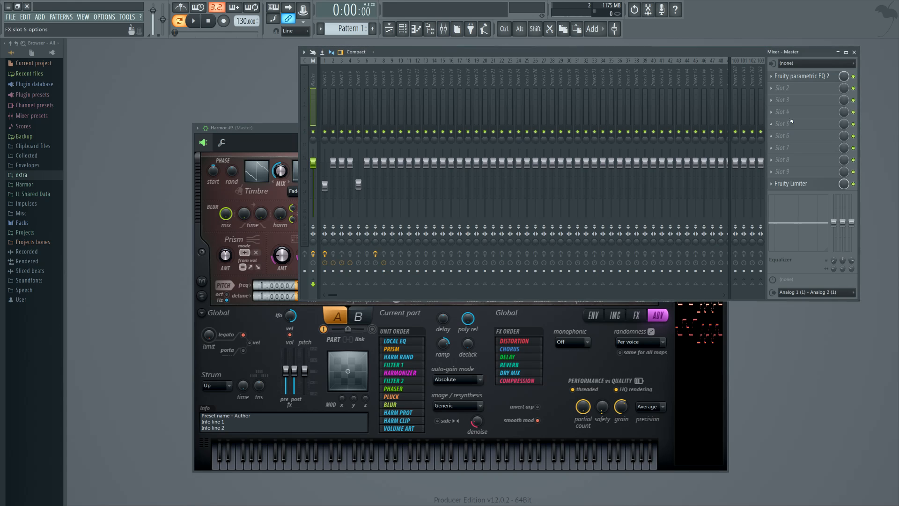
pyautogui.click(324, 105)
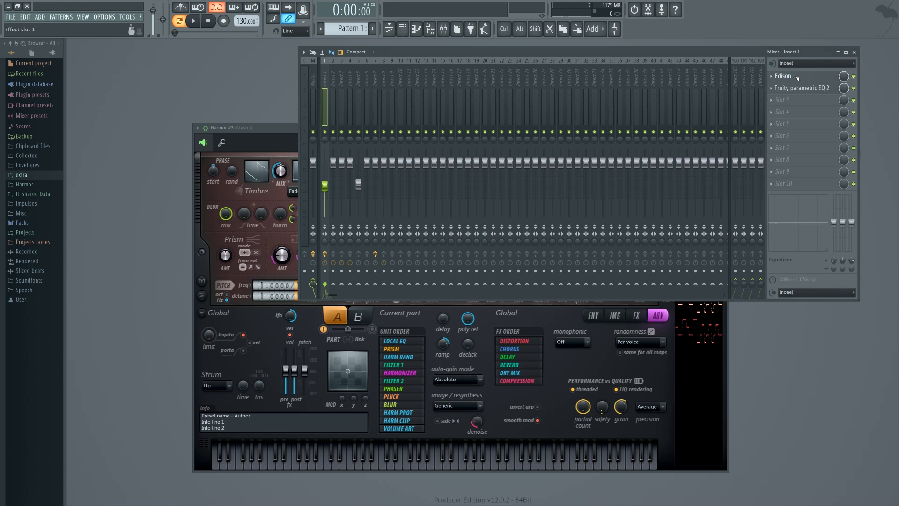
pyautogui.click(791, 76)
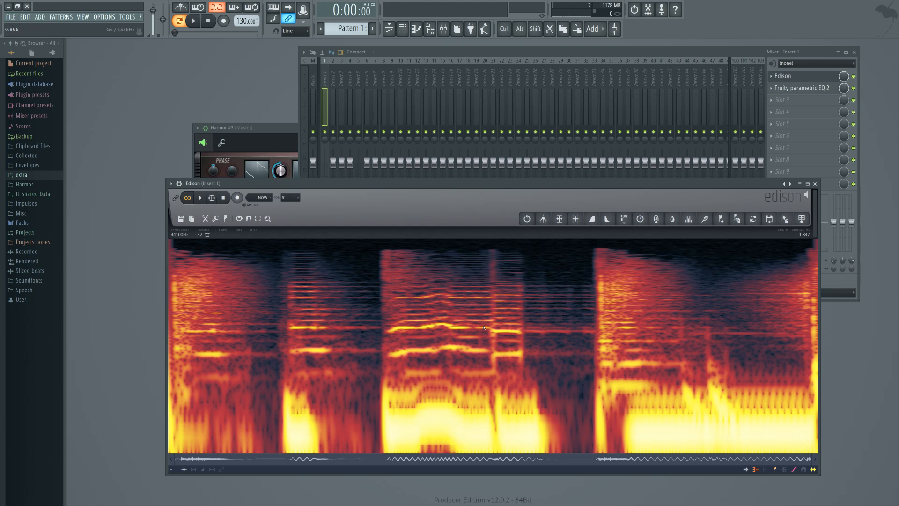
pyautogui.click(815, 184)
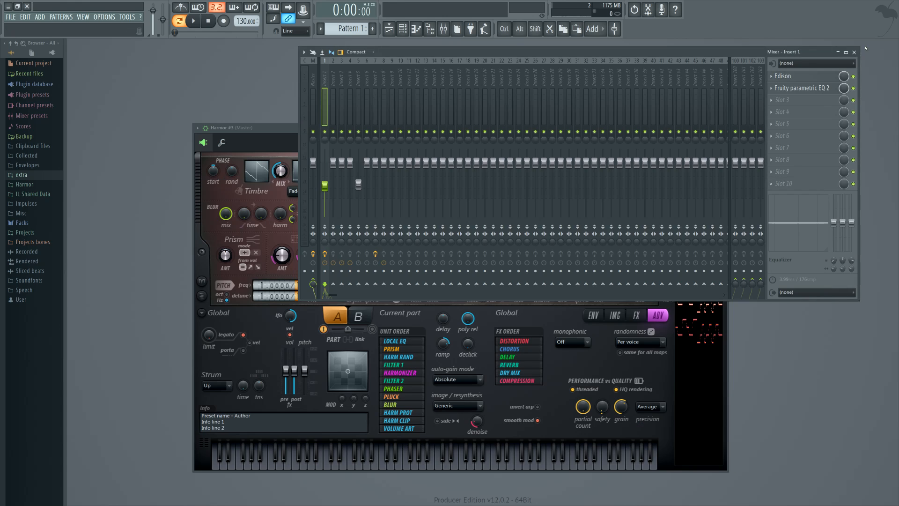
pyautogui.click(854, 52)
pyautogui.moveTo(500, 127); pyautogui.dragTo(522, 112)
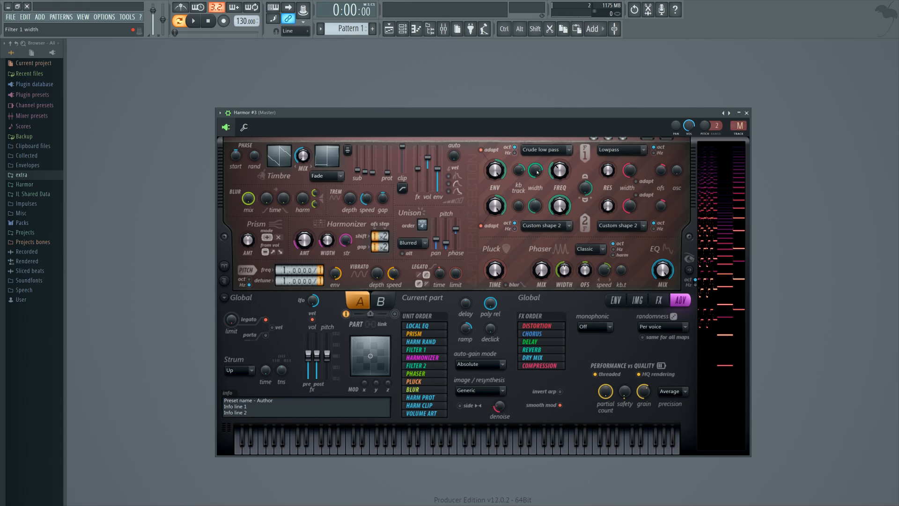
# - Flatten Part A's Local EQ envelope by clearing its peaks and intermediate points
pyautogui.click(616, 301)
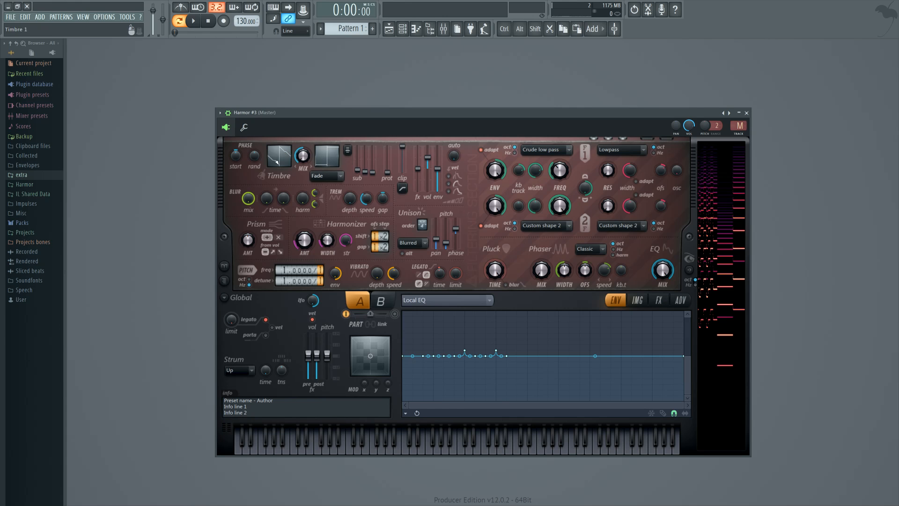
pyautogui.moveTo(465, 350)
pyautogui.mouseDown()
pyautogui.moveTo(496, 355)
pyautogui.moveTo(409, 356)
pyautogui.mouseUp()
pyautogui.click(663, 414)
pyautogui.click(664, 413)
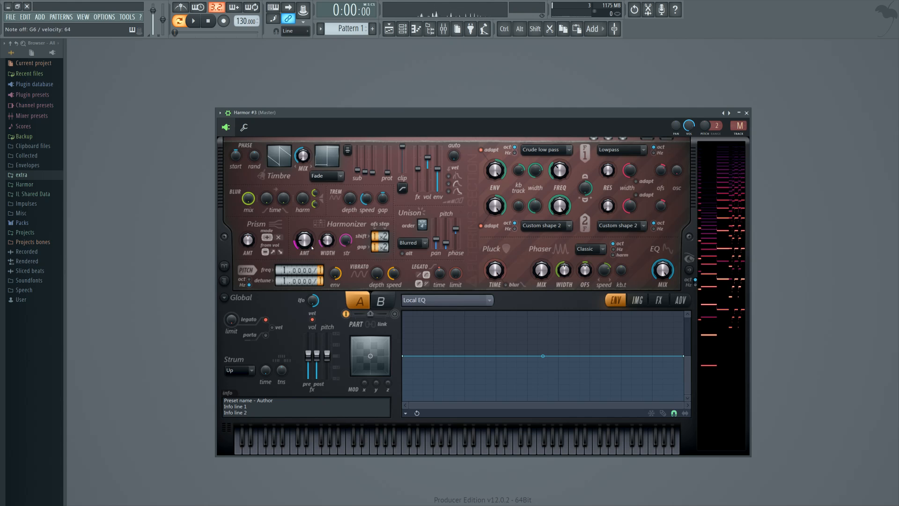
# - Examine the Harmonizer's place in Part A's unit order and the sub-harmonic and protection sliders
pyautogui.click(686, 302)
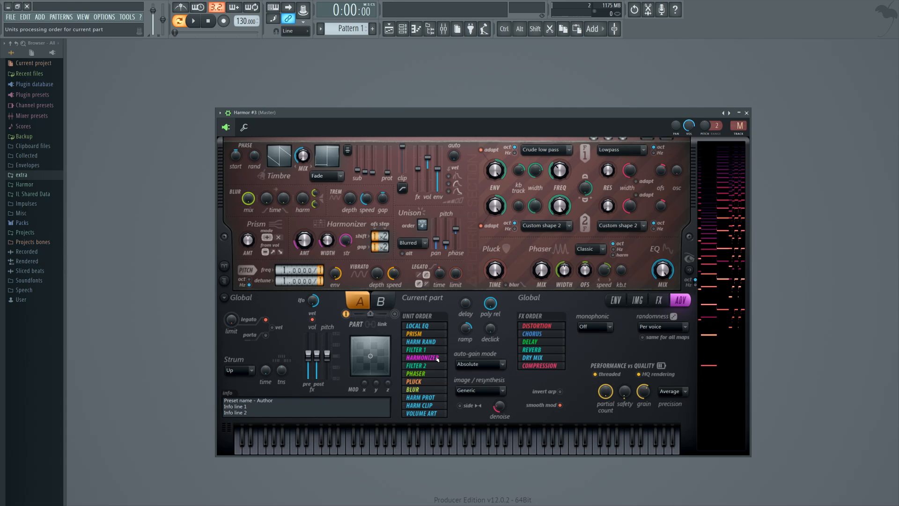
pyautogui.moveTo(436, 359)
pyautogui.mouseDown()
pyautogui.moveTo(436, 351)
pyautogui.moveTo(436, 360)
pyautogui.mouseUp()
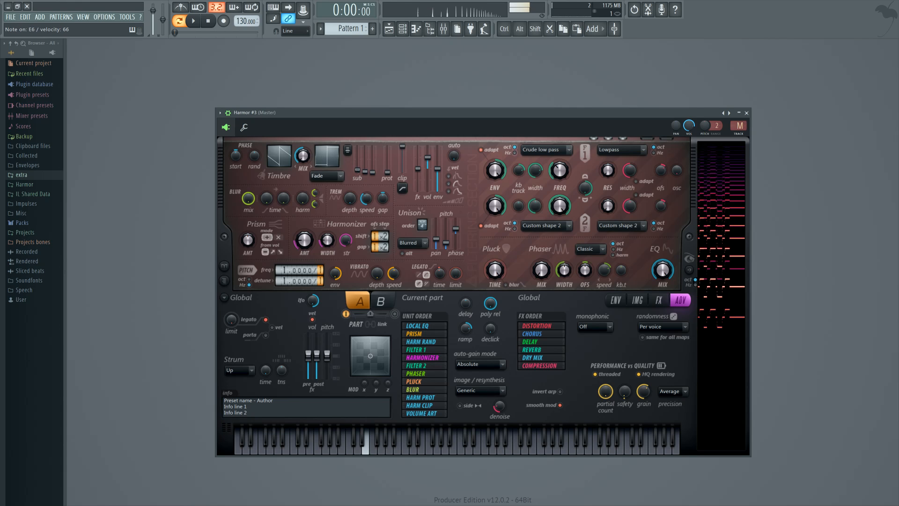
pyautogui.moveTo(358, 170)
pyautogui.mouseDown()
pyautogui.moveTo(367, 170)
pyautogui.moveTo(366, 149)
pyautogui.moveTo(366, 172)
pyautogui.mouseUp()
pyautogui.moveTo(373, 170)
pyautogui.mouseDown()
pyautogui.moveTo(373, 146)
pyautogui.moveTo(374, 172)
pyautogui.moveTo(359, 171)
pyautogui.mouseUp()
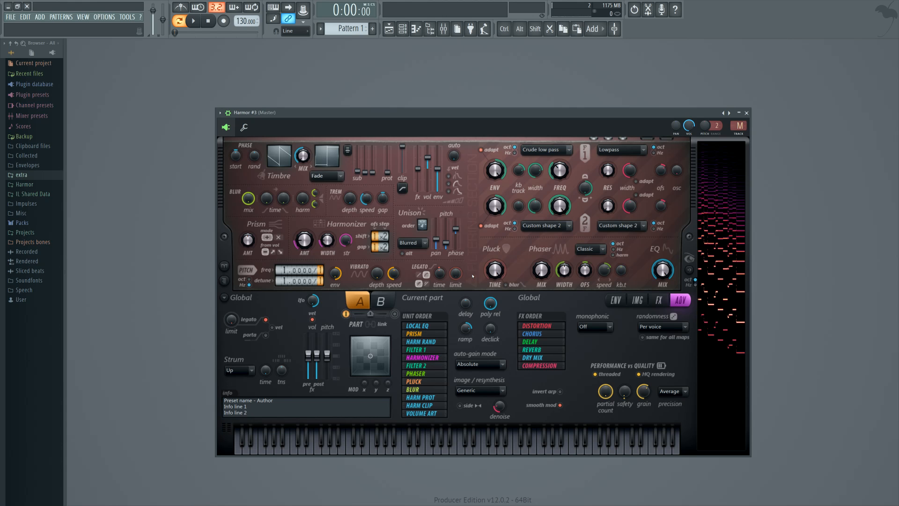
# - Reopen Edison on Insert 1 to compare the sample's spectrogram again, and return to Harmor
pyautogui.click(443, 29)
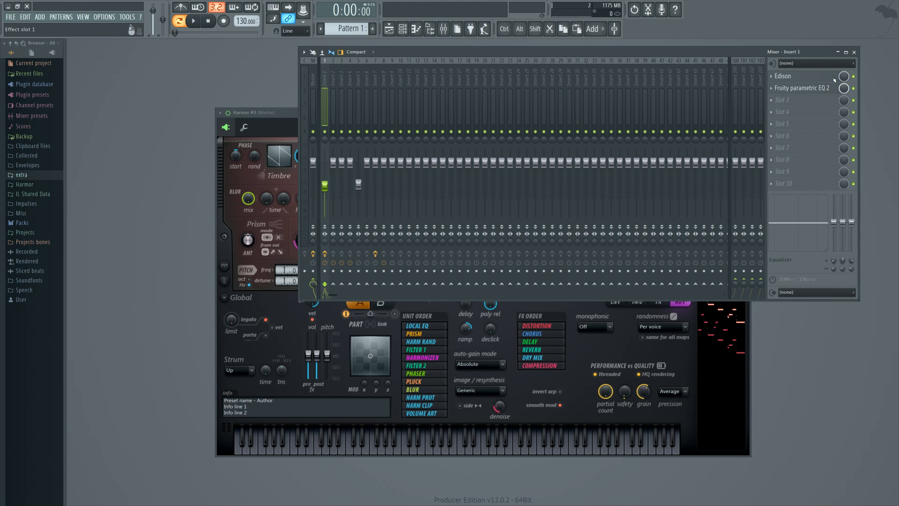
pyautogui.click(835, 80)
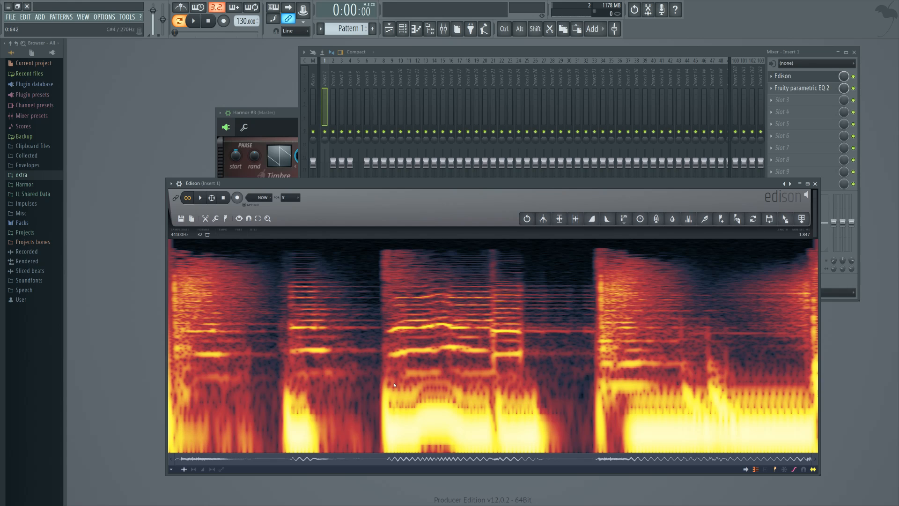
pyautogui.click(816, 183)
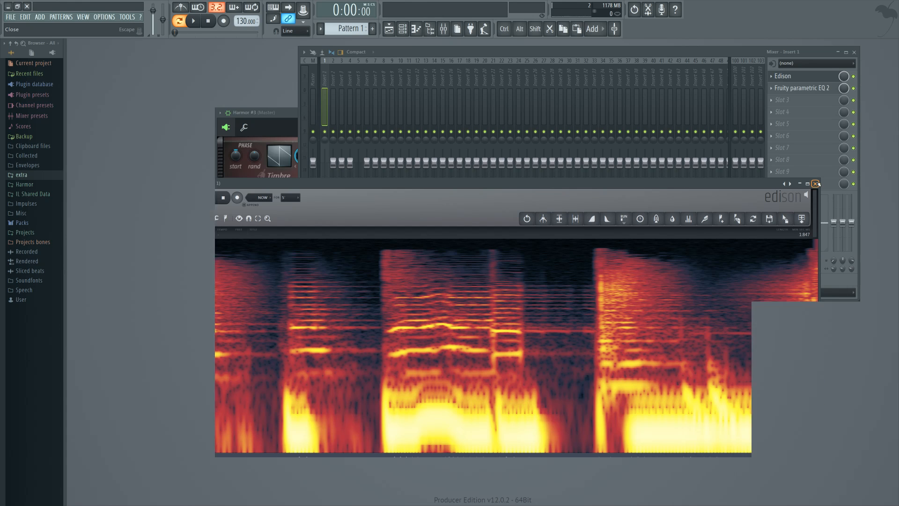
pyautogui.click(854, 52)
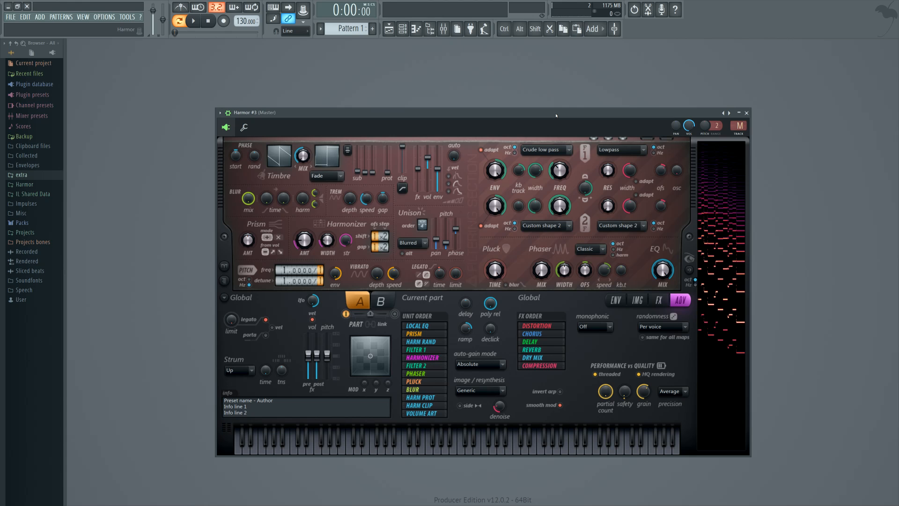
# - Select and enable Part B, and show its Local EQ envelope
pyautogui.click(381, 301)
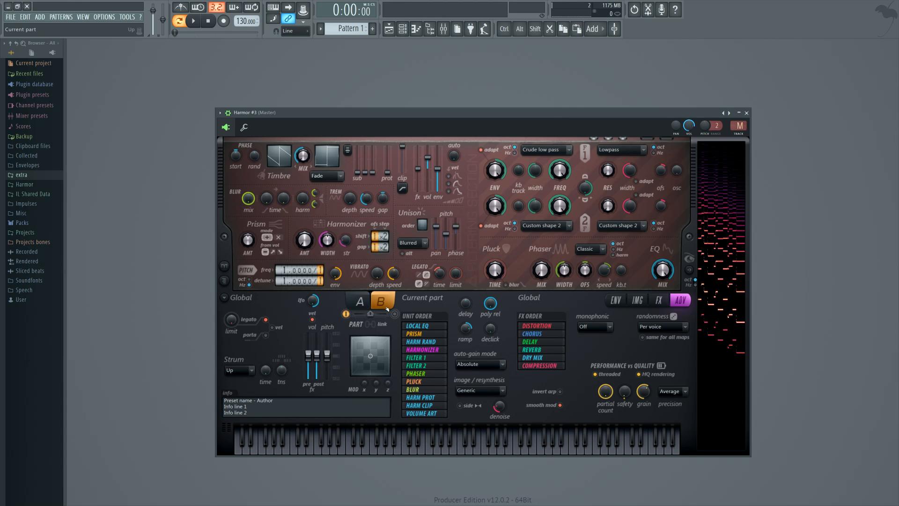
pyautogui.click(395, 315)
pyautogui.click(616, 300)
pyautogui.click(441, 300)
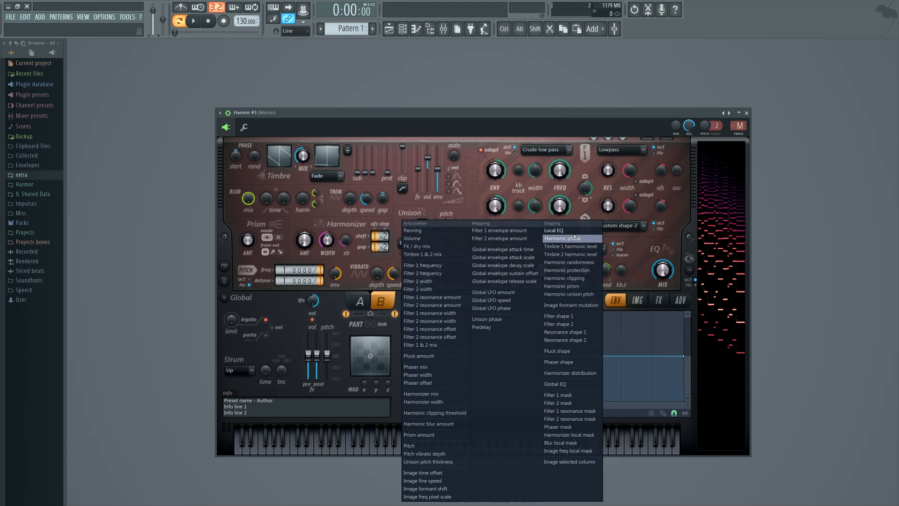
pyautogui.click(560, 230)
# - Shape Part B's Local EQ into a straight low-end drop with everything above cut, and set its pitch frequency divisor to 8
pyautogui.rightClick(424, 383)
pyautogui.moveTo(423, 384); pyautogui.dragTo(433, 402)
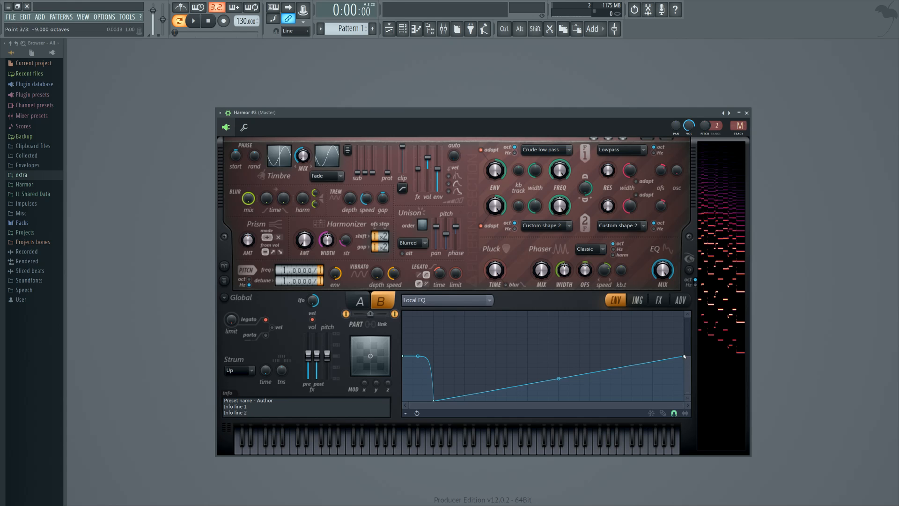
pyautogui.moveTo(684, 356); pyautogui.dragTo(684, 402)
pyautogui.rightClick(418, 356)
pyautogui.moveTo(320, 271); pyautogui.dragTo(320, 256)
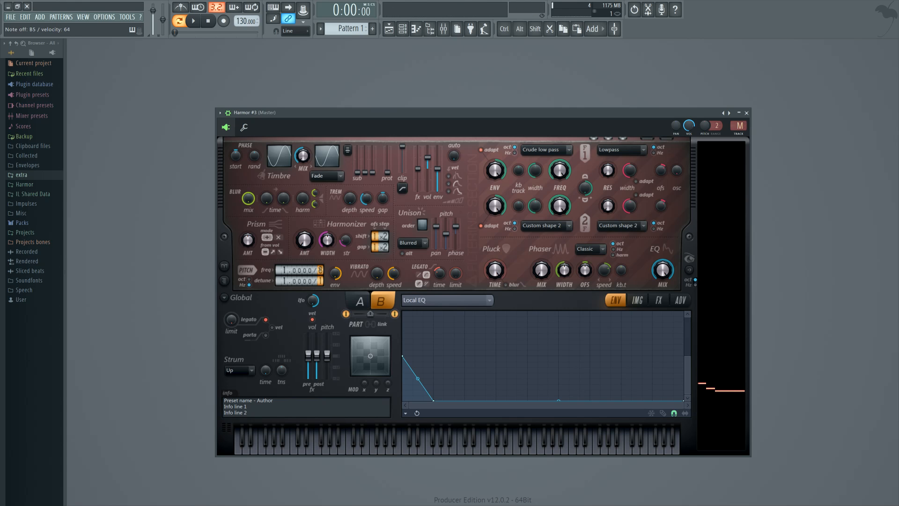
# - Switch back to Part A and slightly adjust its unison phase
pyautogui.click(360, 301)
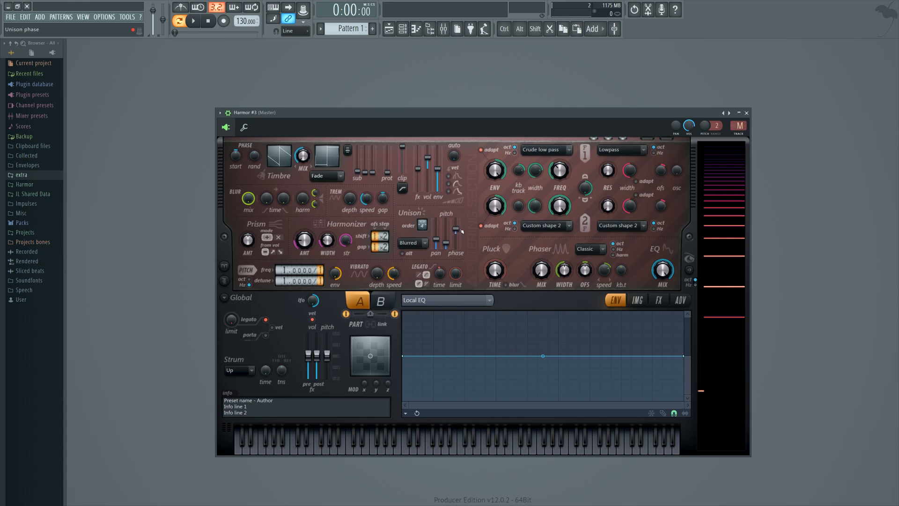
pyautogui.moveTo(456, 228); pyautogui.dragTo(456, 229)
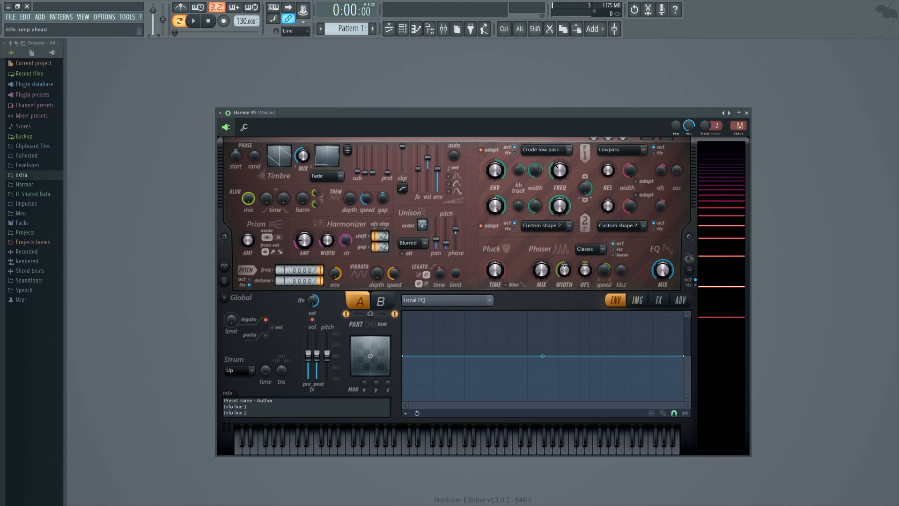